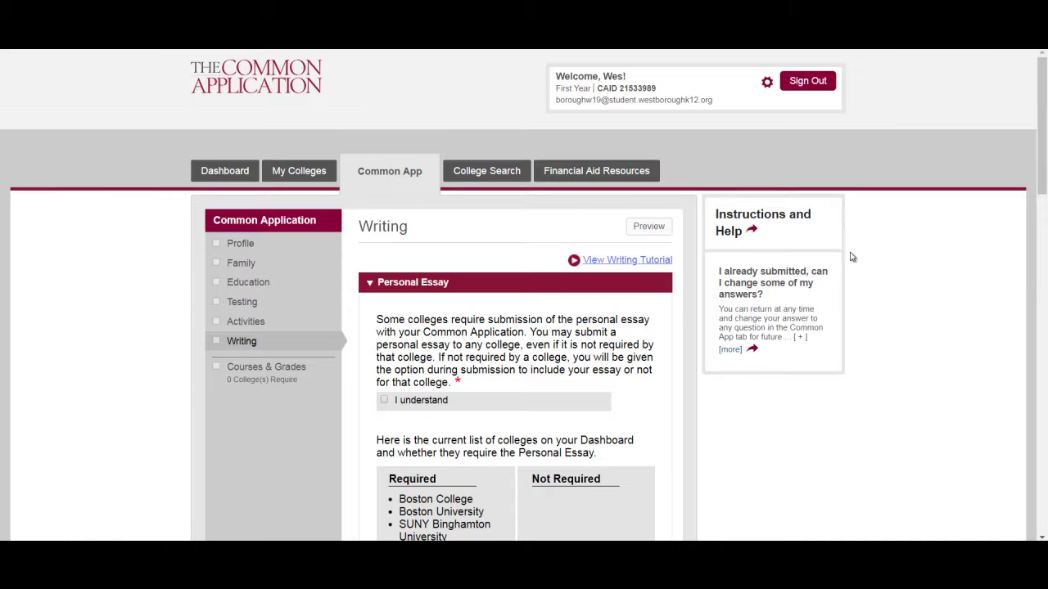
# - Check 'I understand' under the Personal Essay notice and view the colleges requiring the essay
pyautogui.click(385, 400)
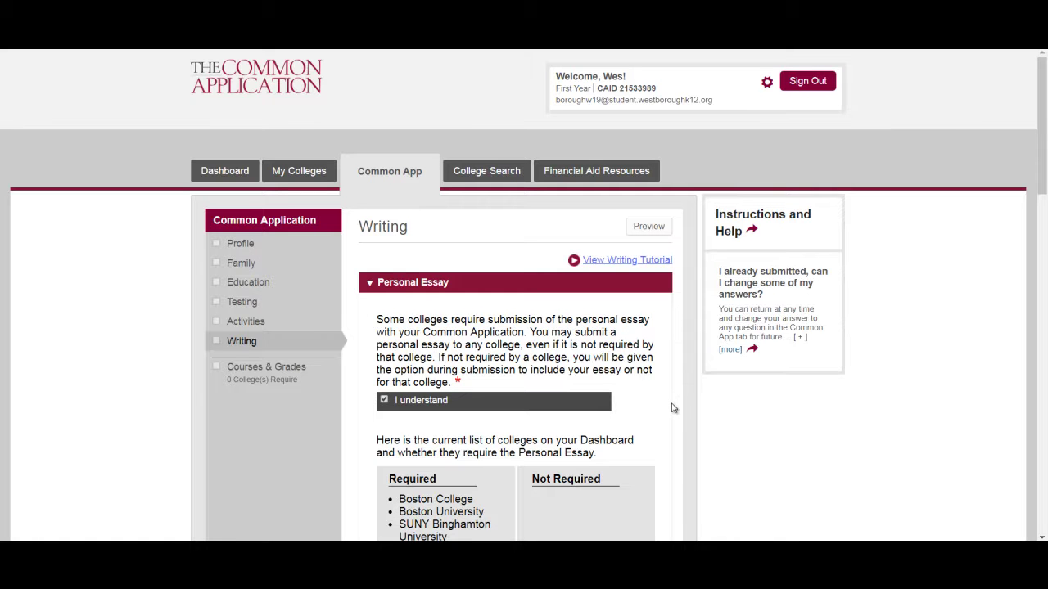
pyautogui.scroll(-3, 672, 407)
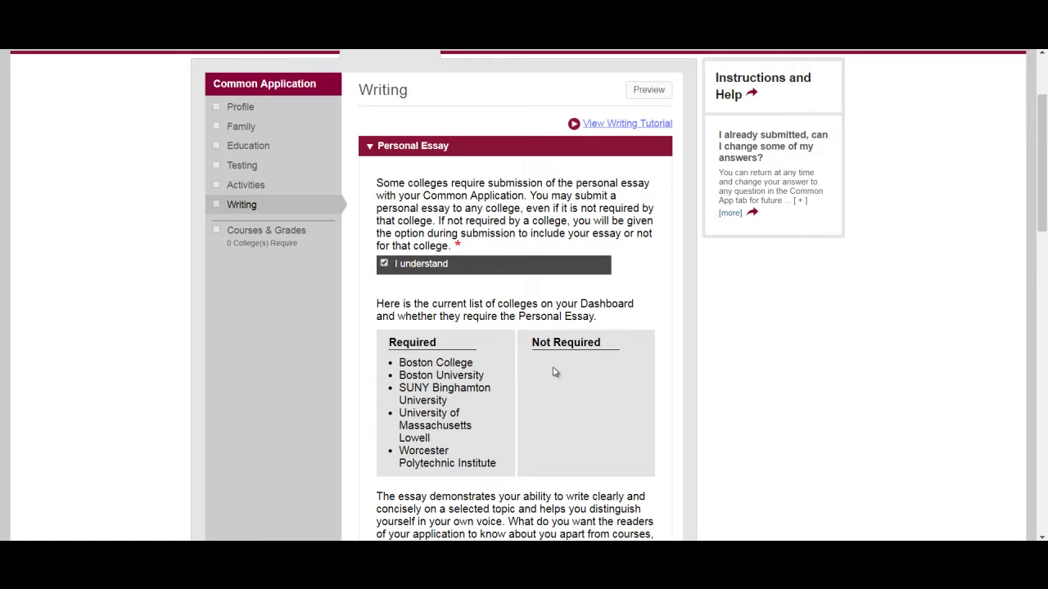
pyautogui.scroll(-3, 520, 306)
pyautogui.scroll(-2, 521, 305)
pyautogui.scroll(-1, 521, 305)
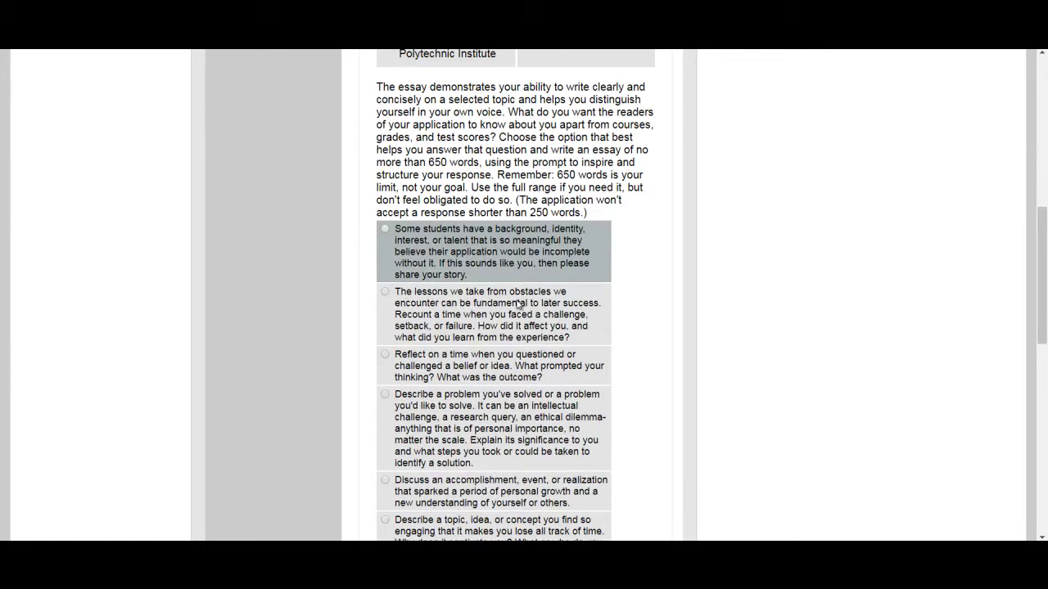
pyautogui.scroll(-1, 520, 305)
pyautogui.scroll(-1, 518, 305)
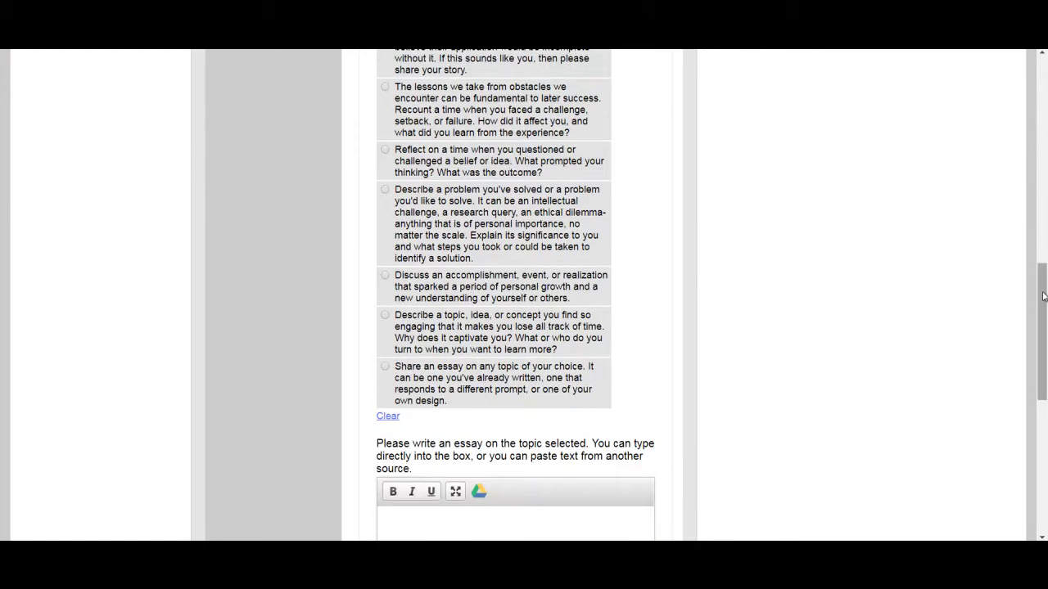
pyautogui.moveTo(1044, 299); pyautogui.dragTo(1044, 280)
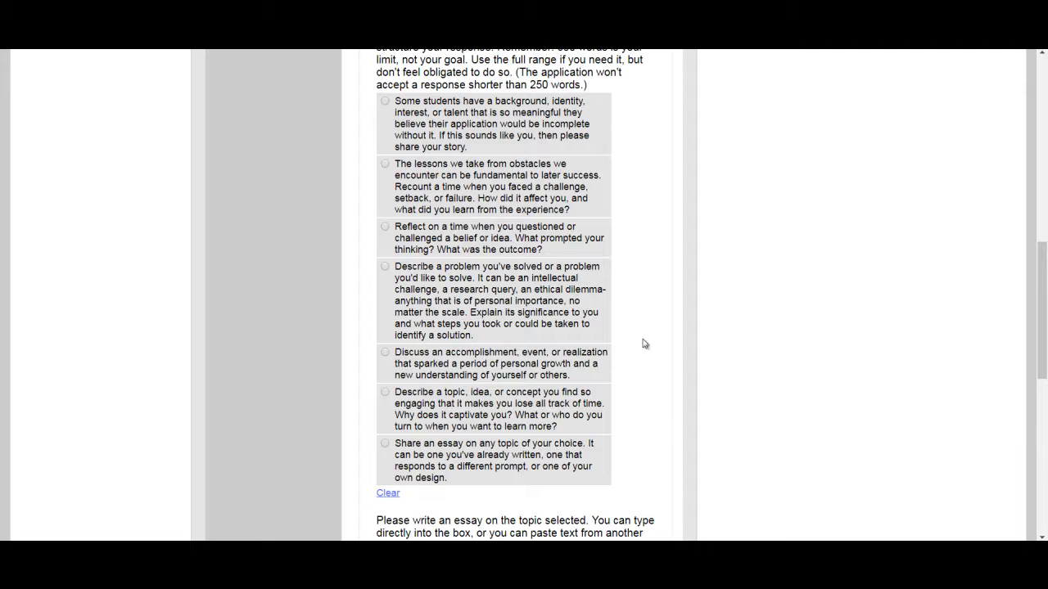
# - Select the 'questioned or challenged a belief or idea' prompt and bring the essay box into view
pyautogui.click(386, 229)
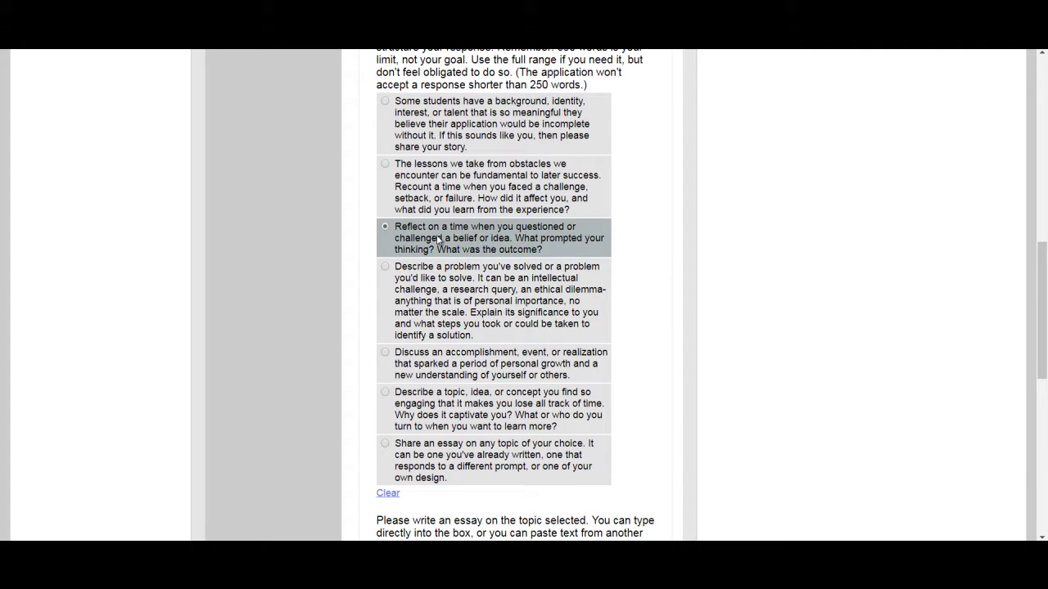
pyautogui.click(387, 229)
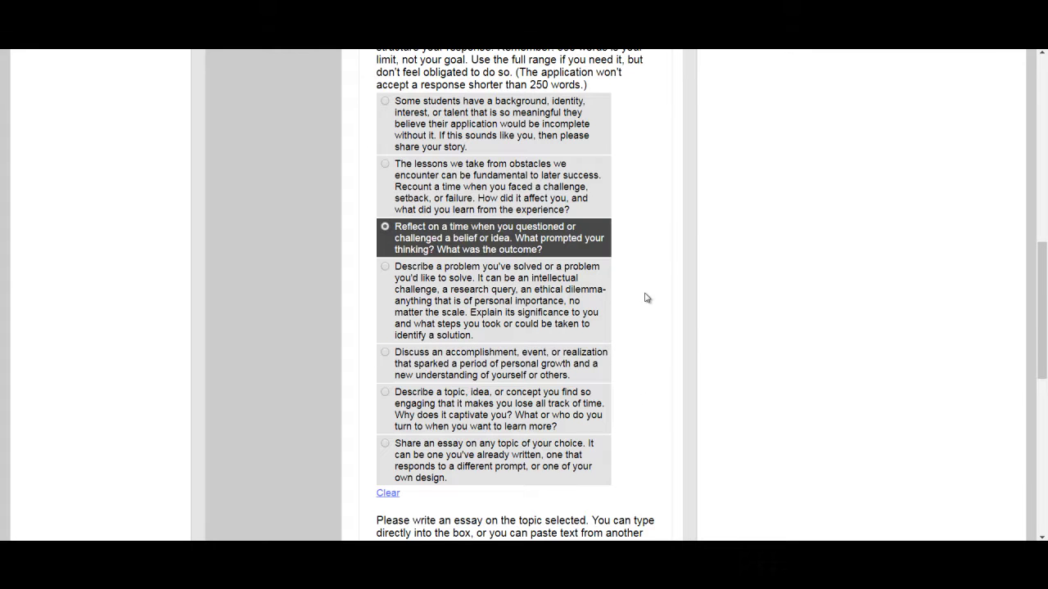
pyautogui.scroll(-3, 645, 298)
pyautogui.scroll(-2, 645, 298)
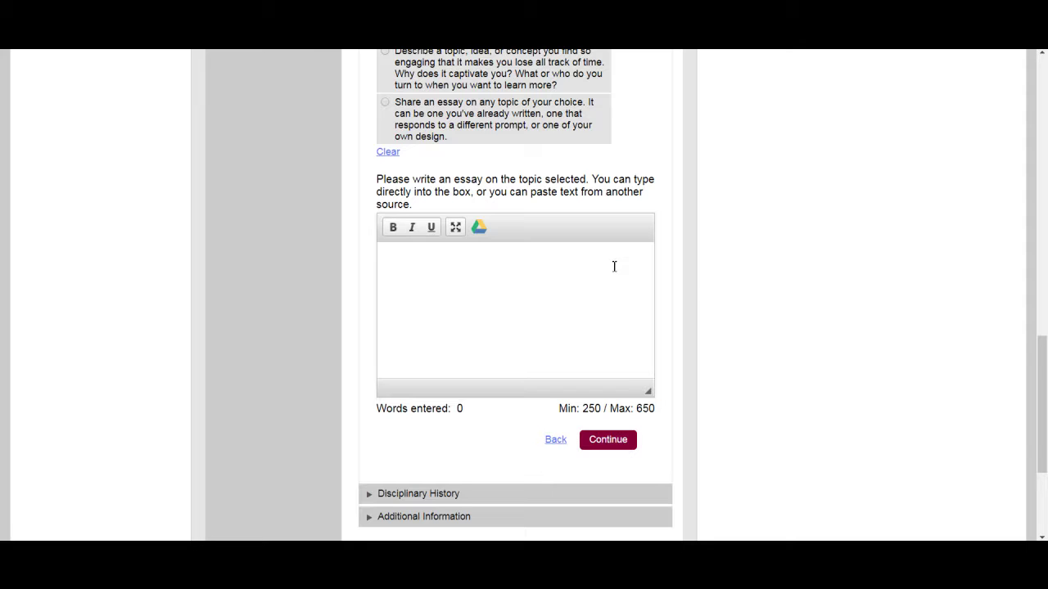
# - Expand Disciplinary History, answer Yes to the violation question, and reveal the 400-word explanation box
pyautogui.scroll(-3, 705, 284)
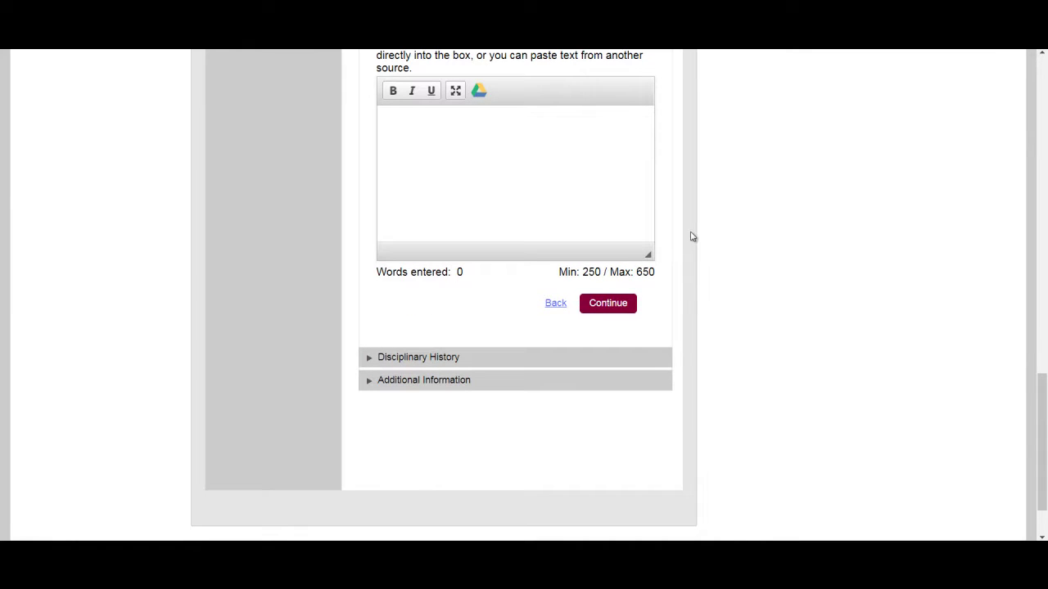
pyautogui.click(432, 356)
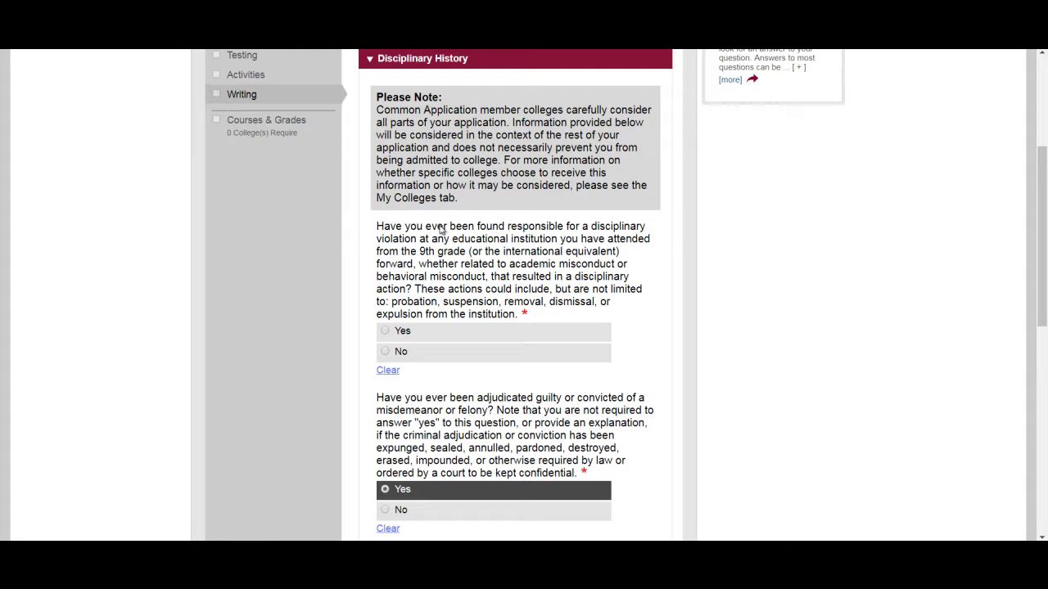
pyautogui.click(402, 331)
pyautogui.scroll(-1, 360, 374)
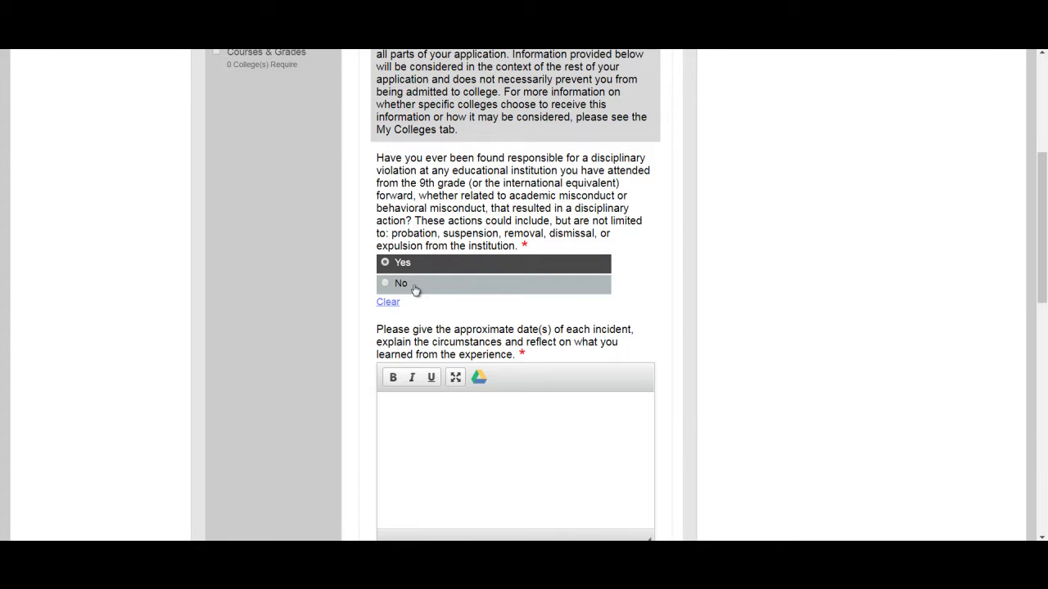
pyautogui.scroll(-5, 415, 289)
pyautogui.scroll(-4, 415, 289)
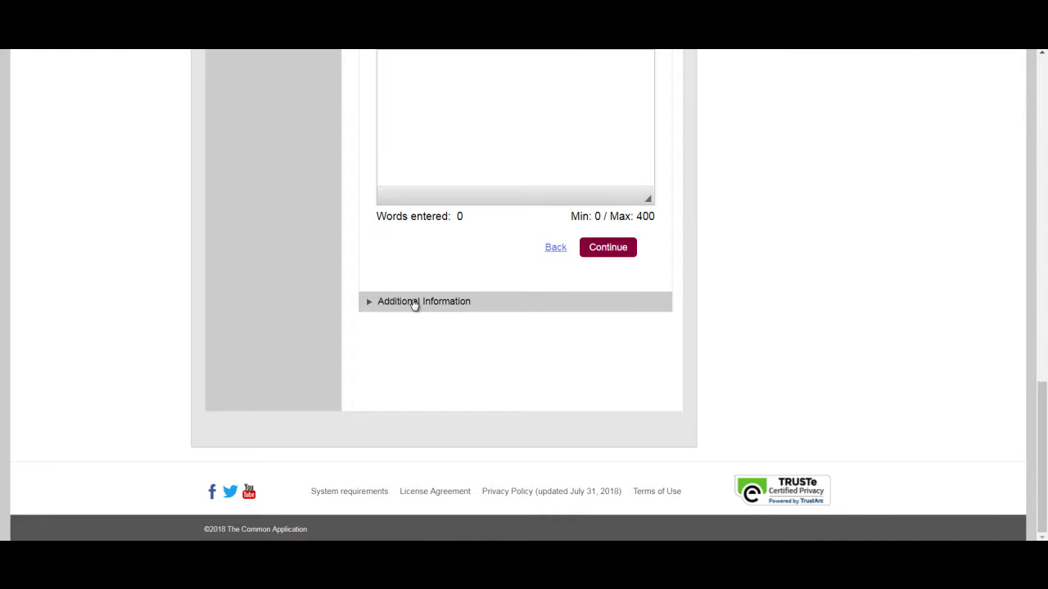
# - Expand Additional Information, answer Yes, and reveal the empty 650-word text box
pyautogui.click(415, 303)
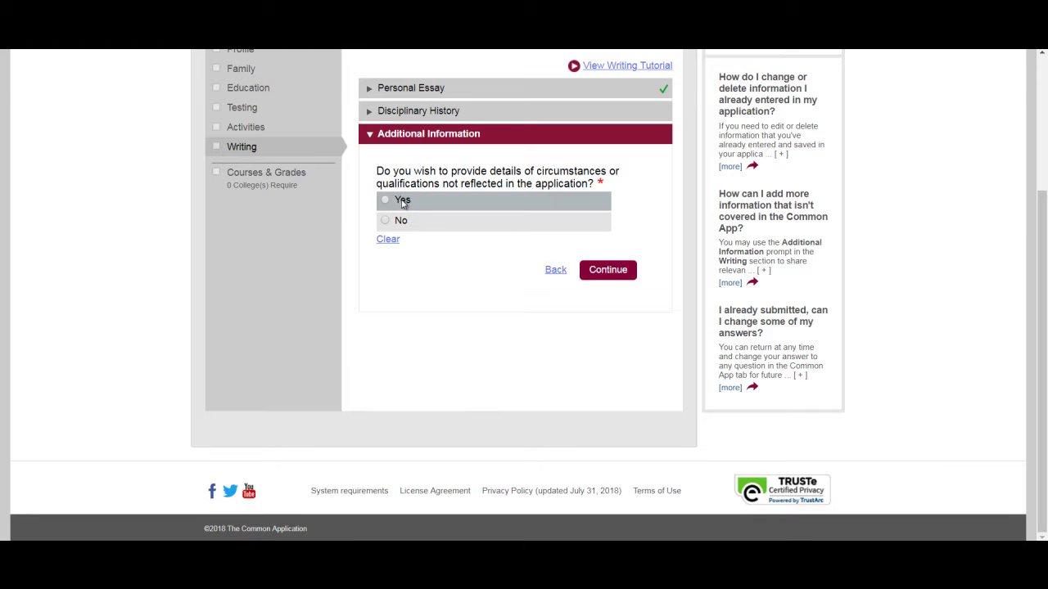
pyautogui.click(403, 203)
pyautogui.scroll(-1, 353, 354)
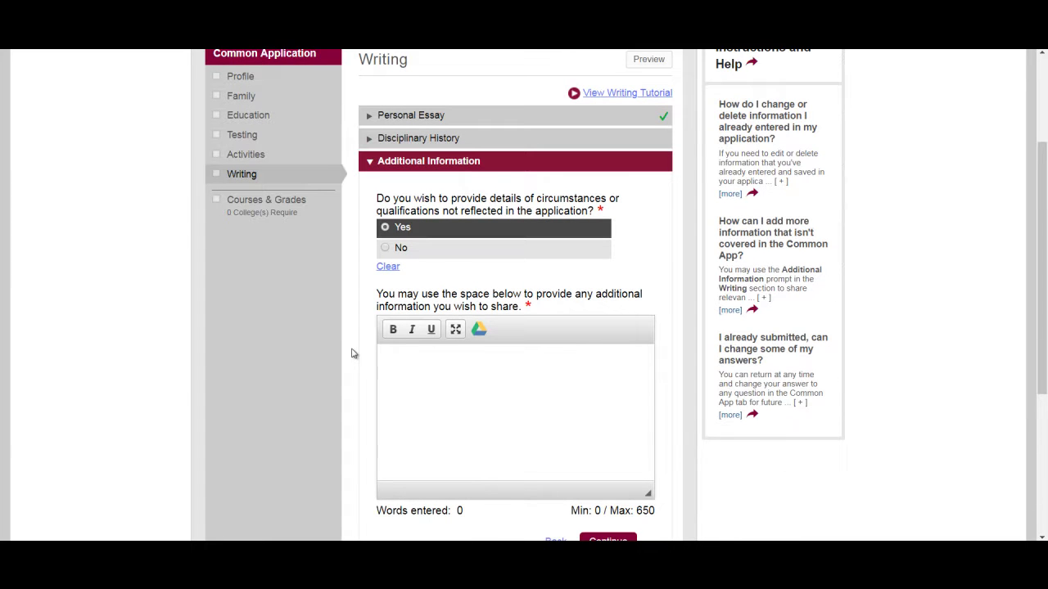
pyautogui.scroll(-1, 353, 354)
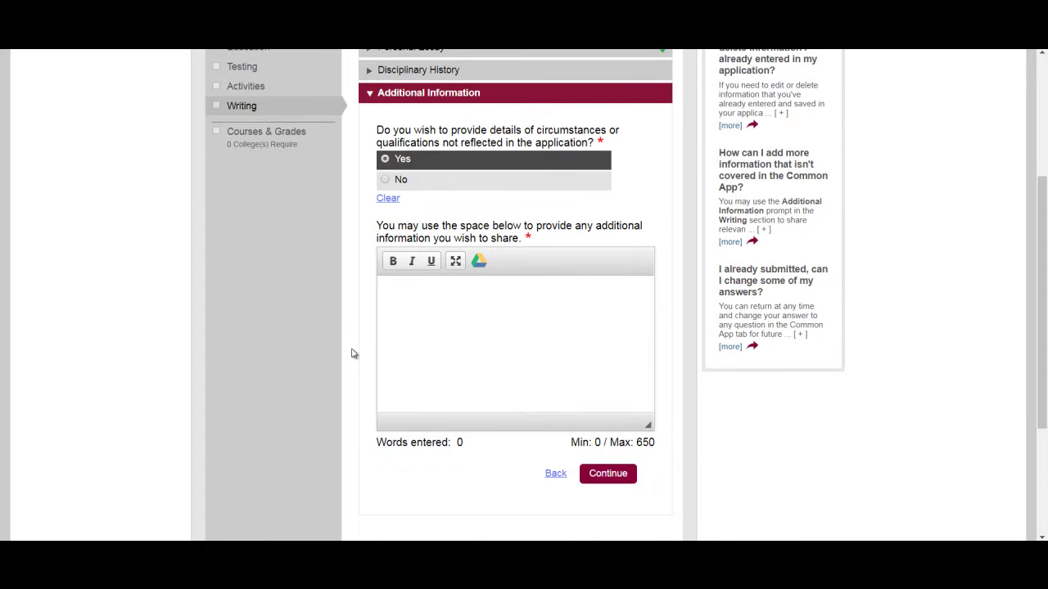